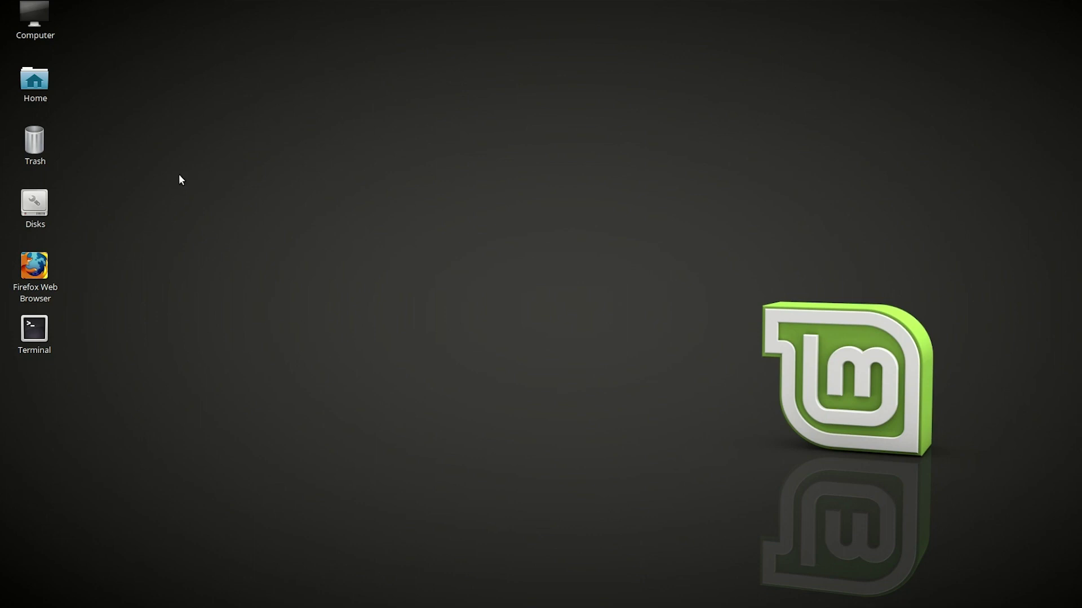
# Check the 500 GB external disk in Disks, then open an enlarged Terminal window.
pyautogui.doubleClick(29, 217)
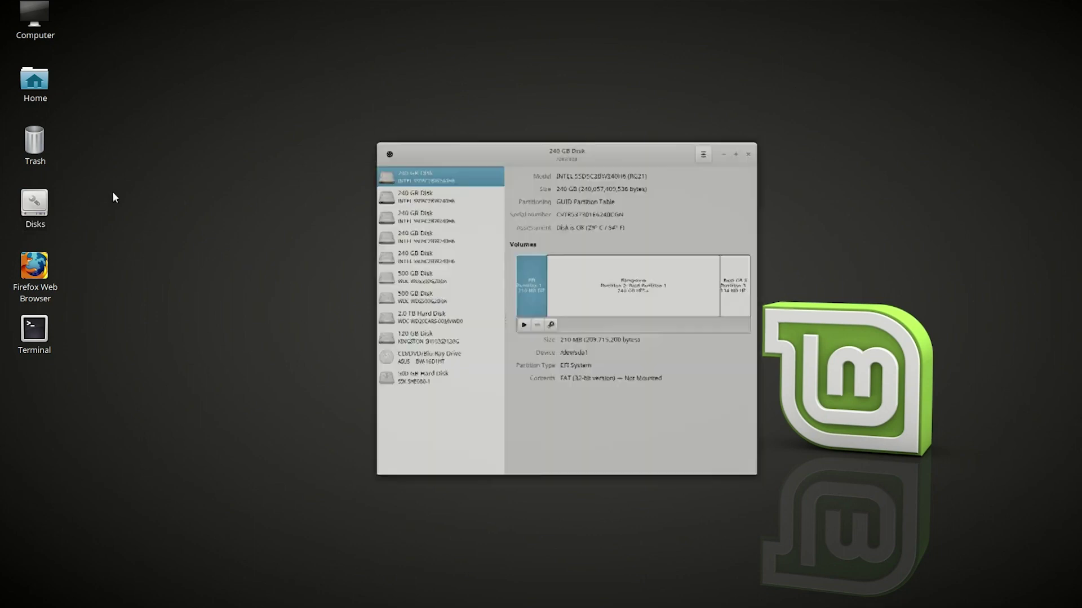
pyautogui.click(404, 394)
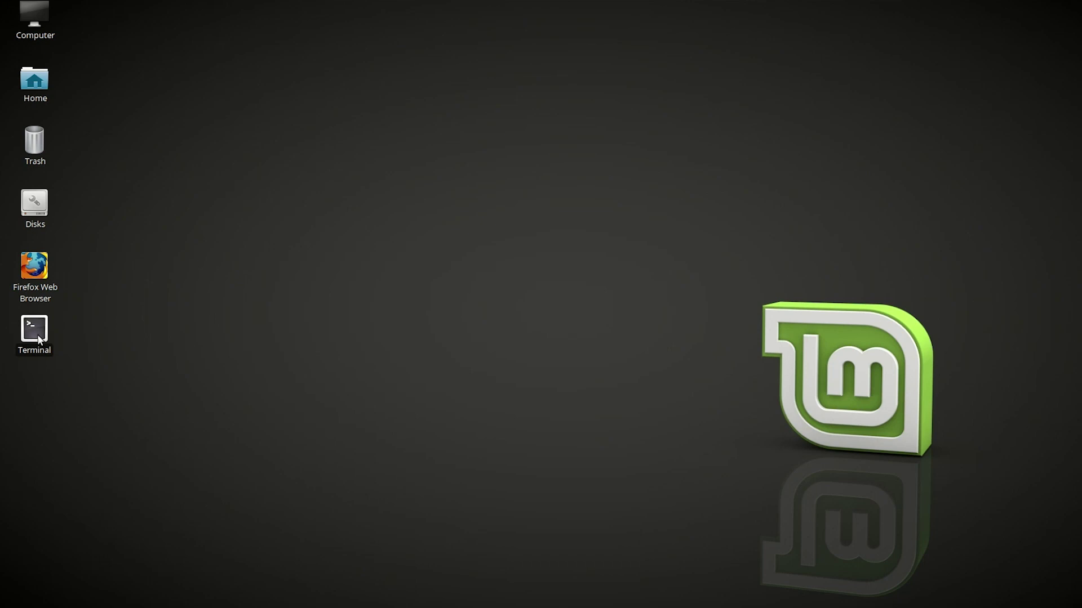
pyautogui.doubleClick(37, 334)
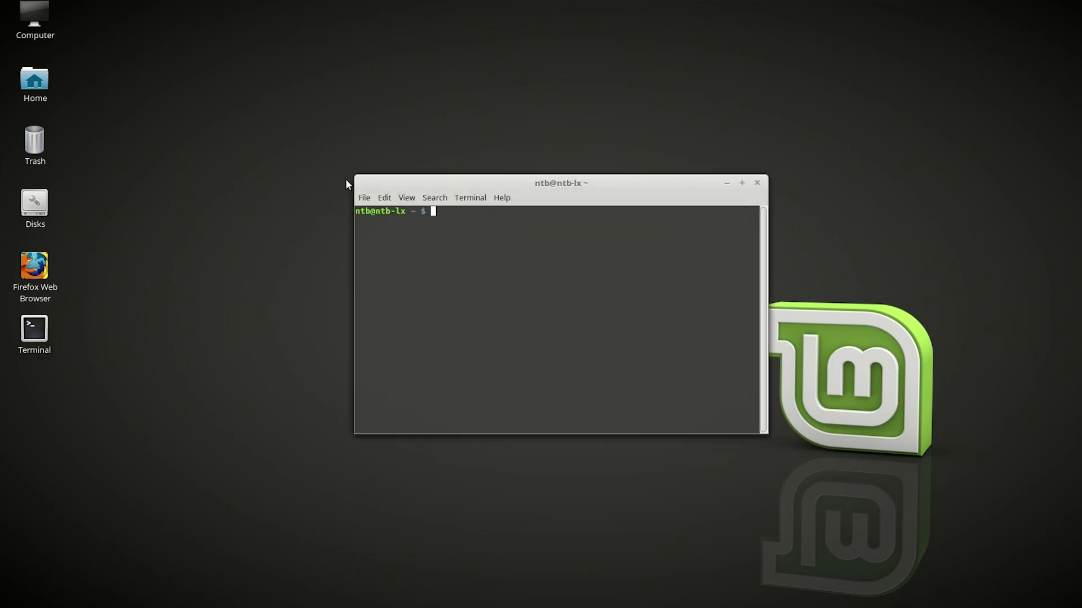
pyautogui.moveTo(356, 180); pyautogui.dragTo(148, 15)
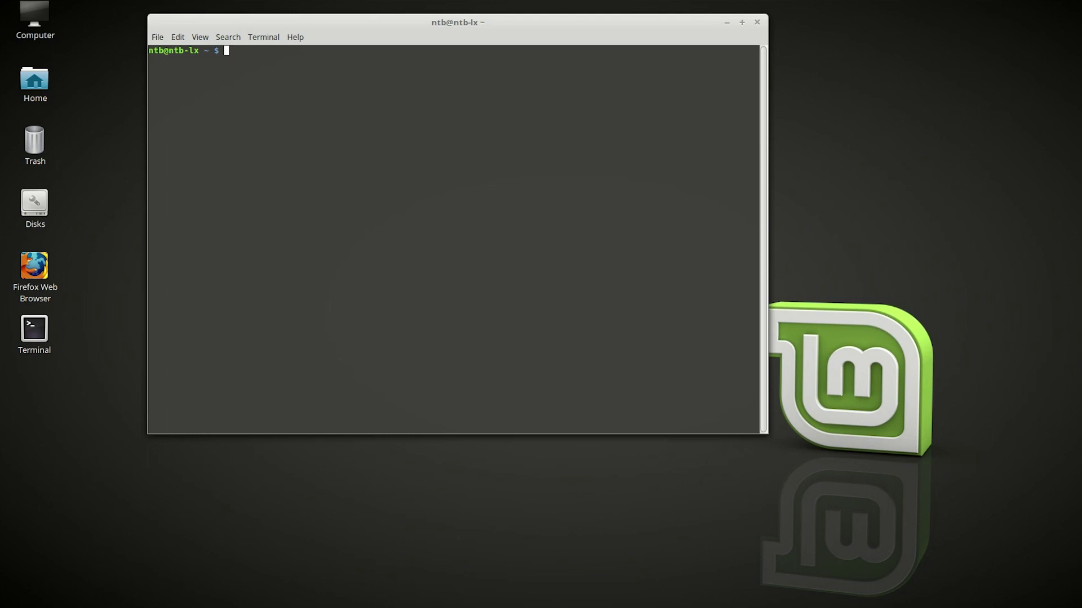
# Install exfat-utils and exfat-fuse with sudo apt-get, then exit the terminal.
pyautogui.write('sudo apt-get install exfat')
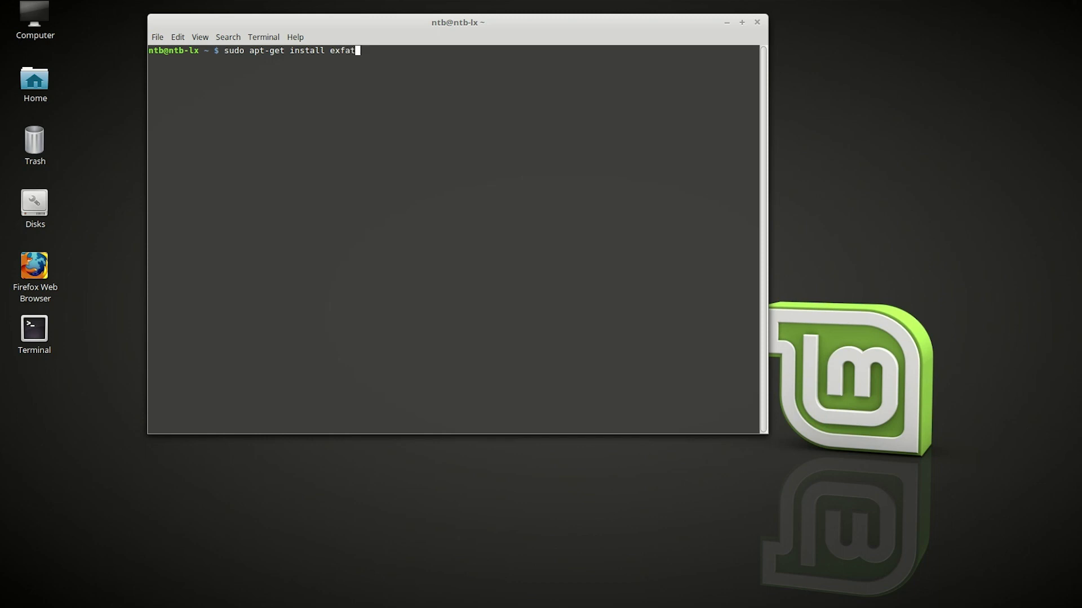
pyautogui.write('-utils exfat-fuse')
pyautogui.press('Return')
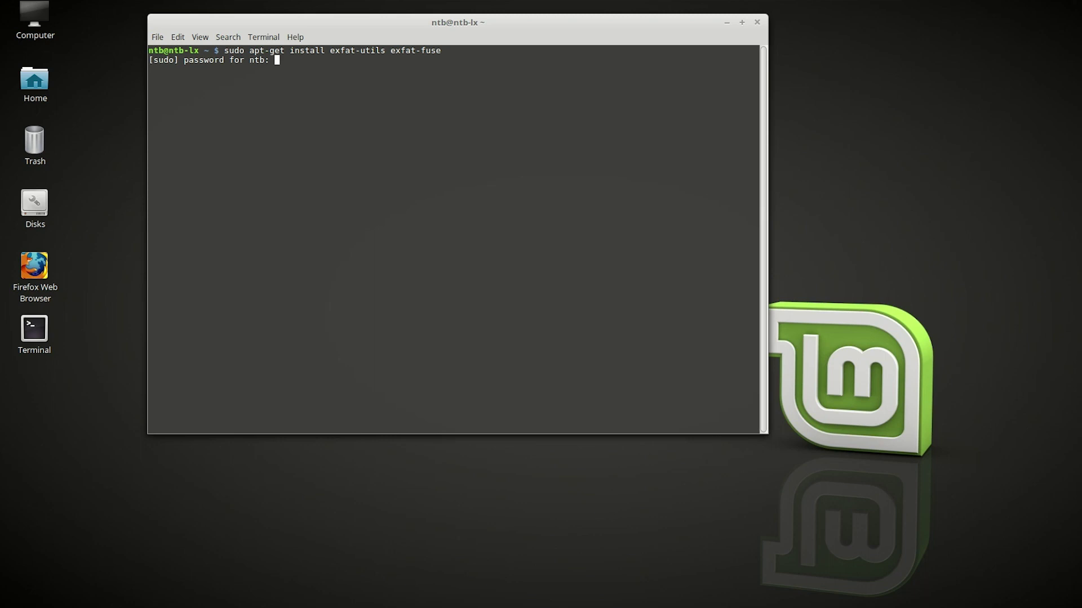
pyautogui.press('Return')
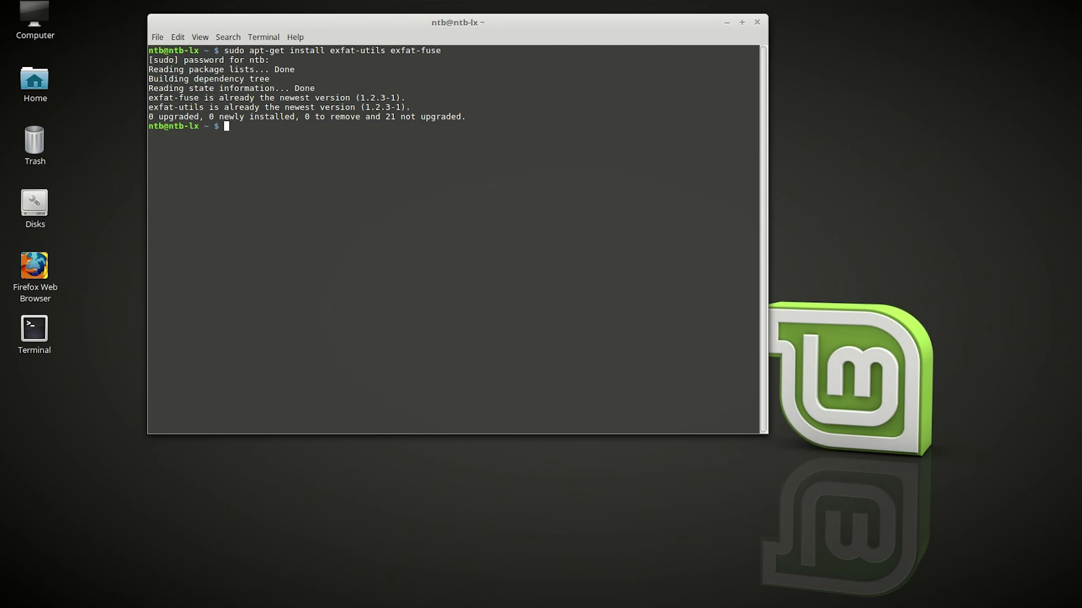
pyautogui.write('exit')
pyautogui.press('Return')
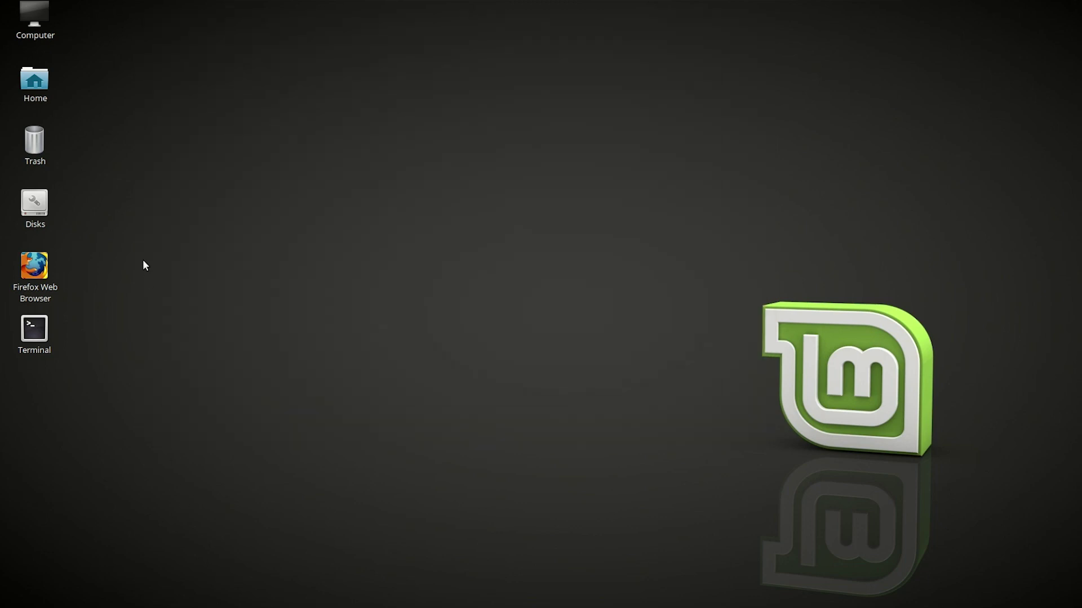
# Reopen Disks on the 500 GB SSK disk and begin deleting its NTFS partition.
pyautogui.doubleClick(34, 204)
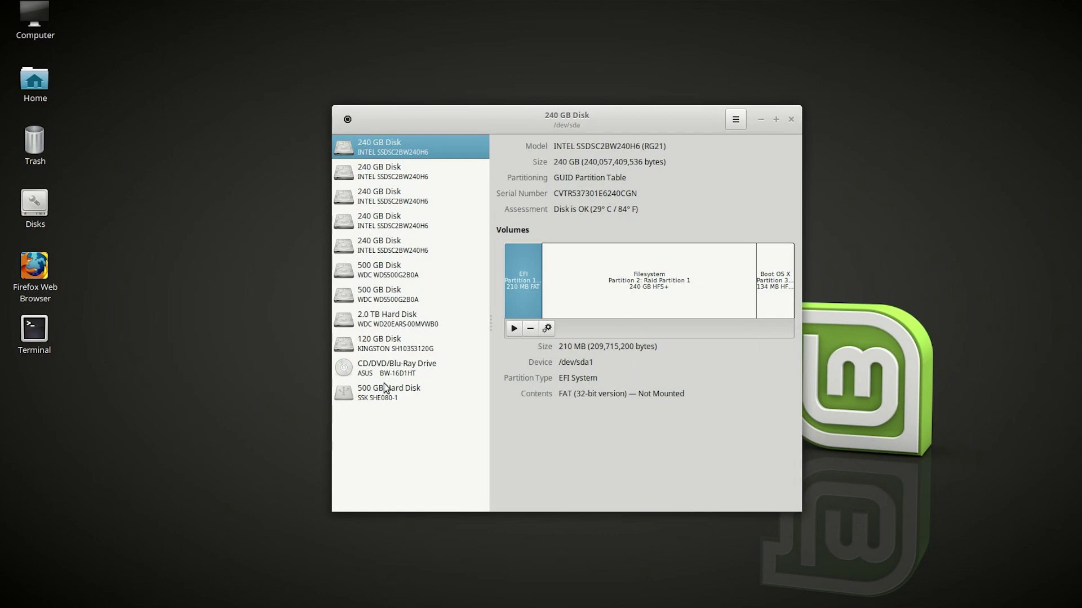
pyautogui.click(385, 401)
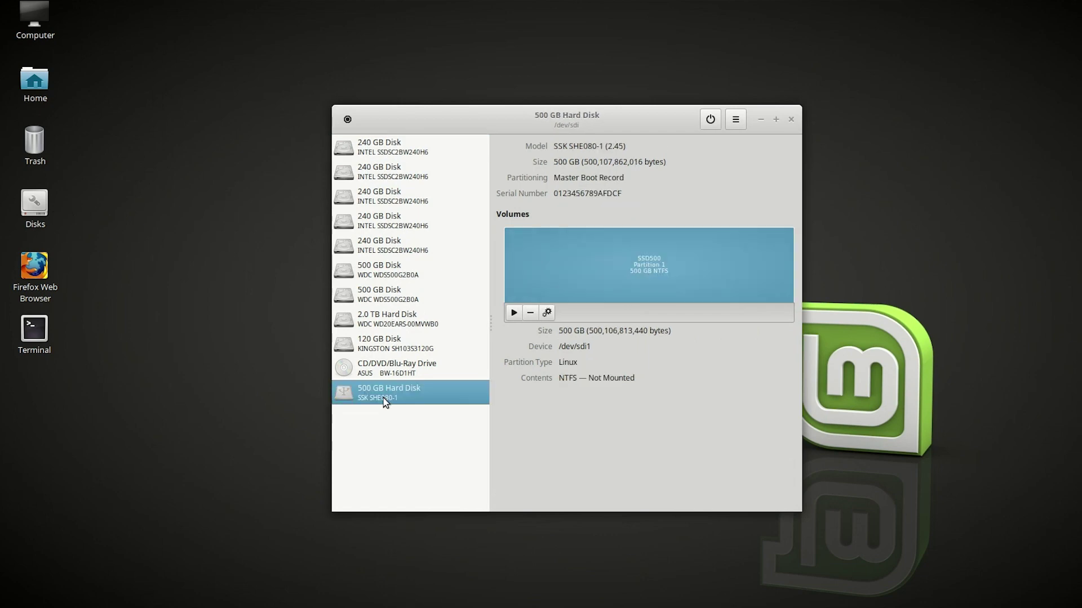
pyautogui.moveTo(627, 122); pyautogui.dragTo(575, 104)
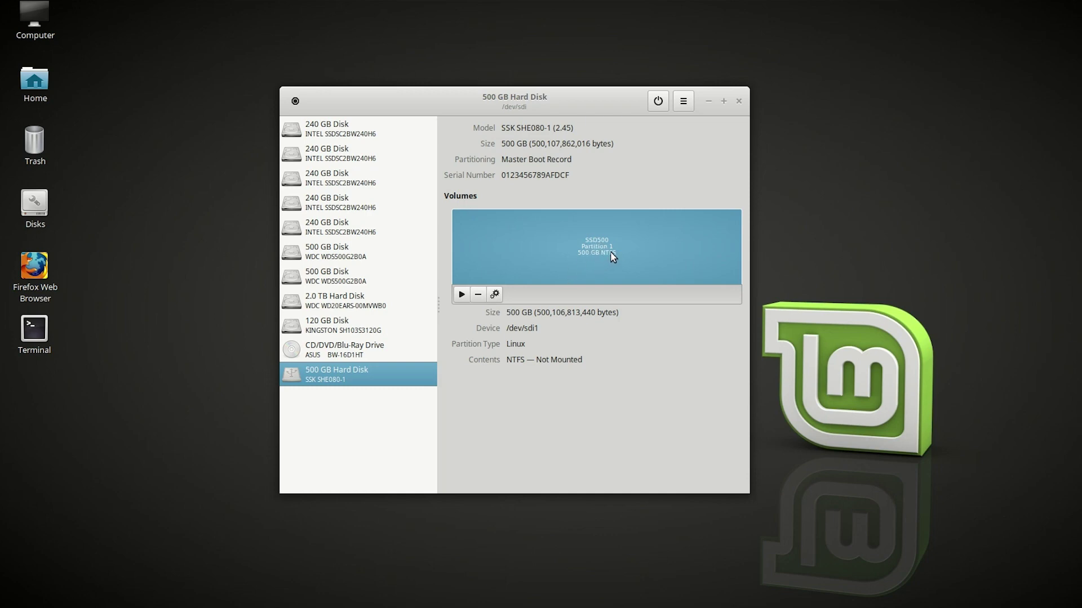
pyautogui.click(479, 295)
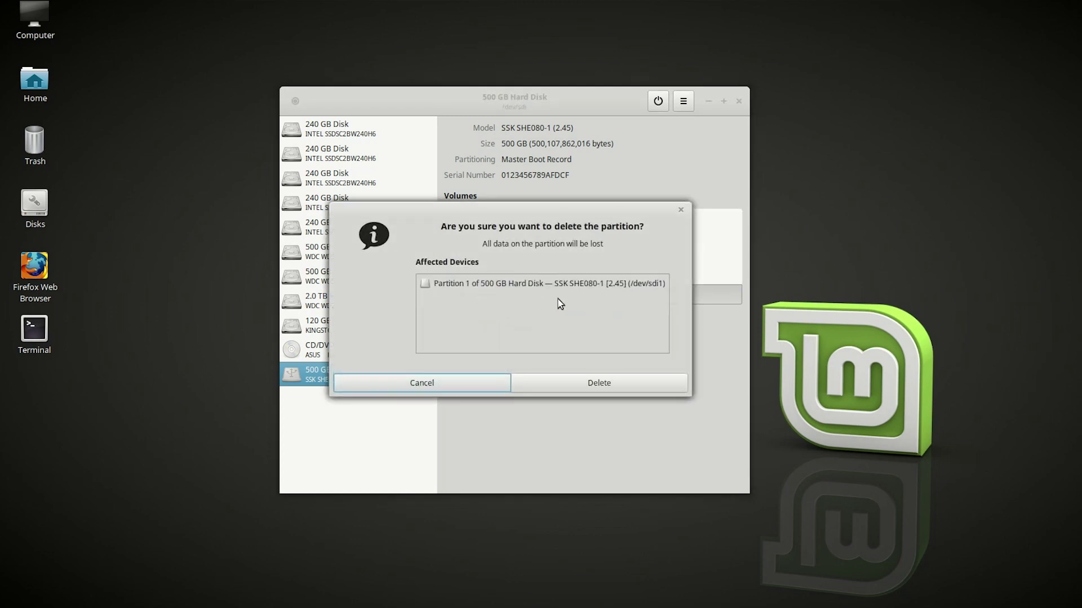
# Delete the old partition and create a full-disk 500 GB partition named SSD500.
pyautogui.click(579, 386)
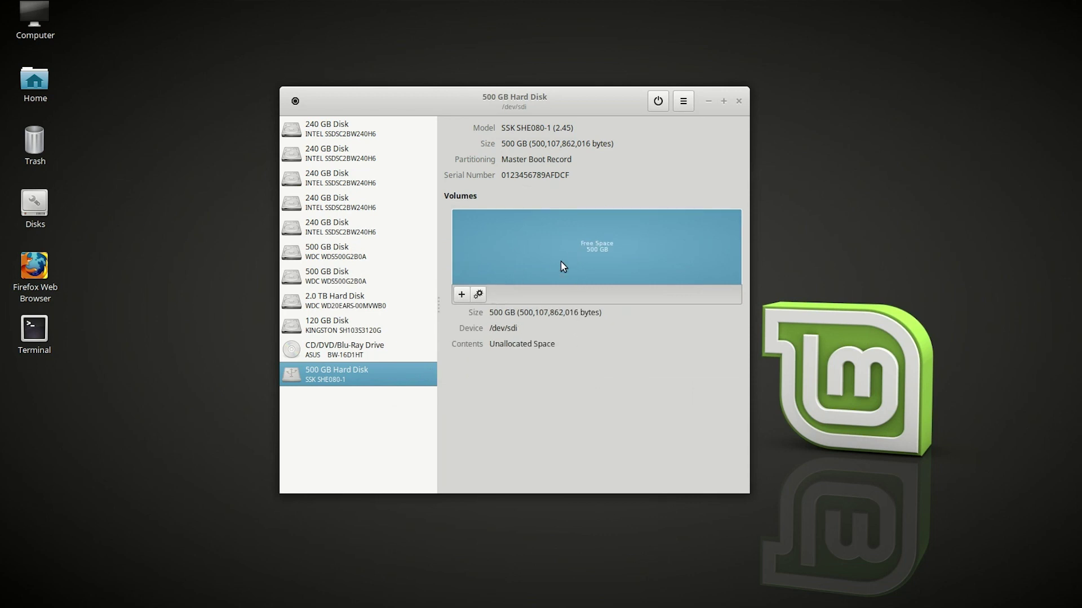
pyautogui.click(460, 295)
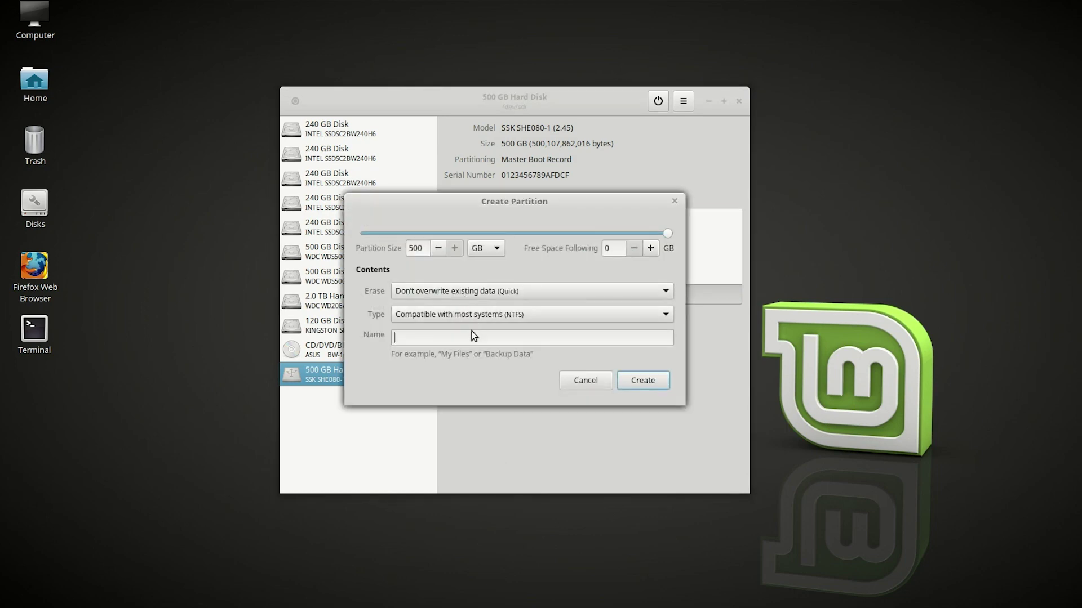
pyautogui.write('SSD500')
pyautogui.click(657, 381)
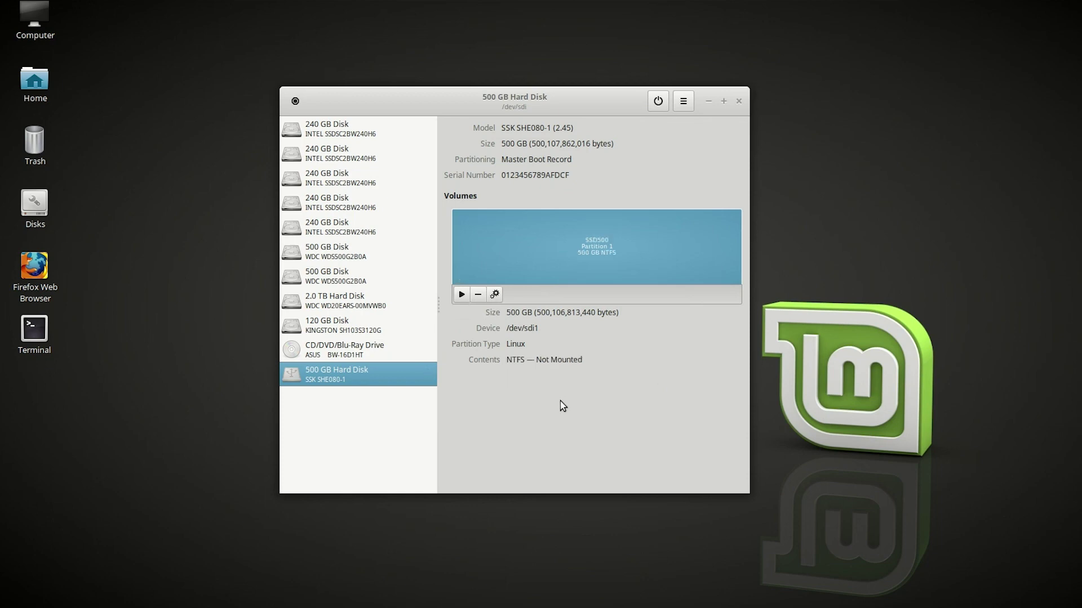
pyautogui.click(496, 296)
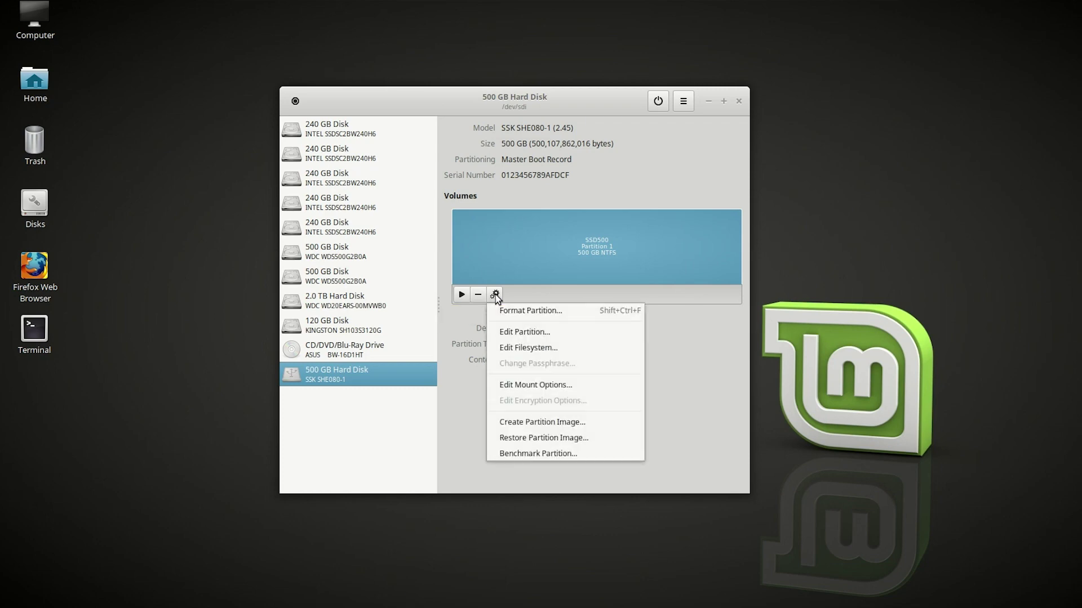
# Format the partition with a custom exfat filesystem and volume name SSD500.
pyautogui.click(576, 315)
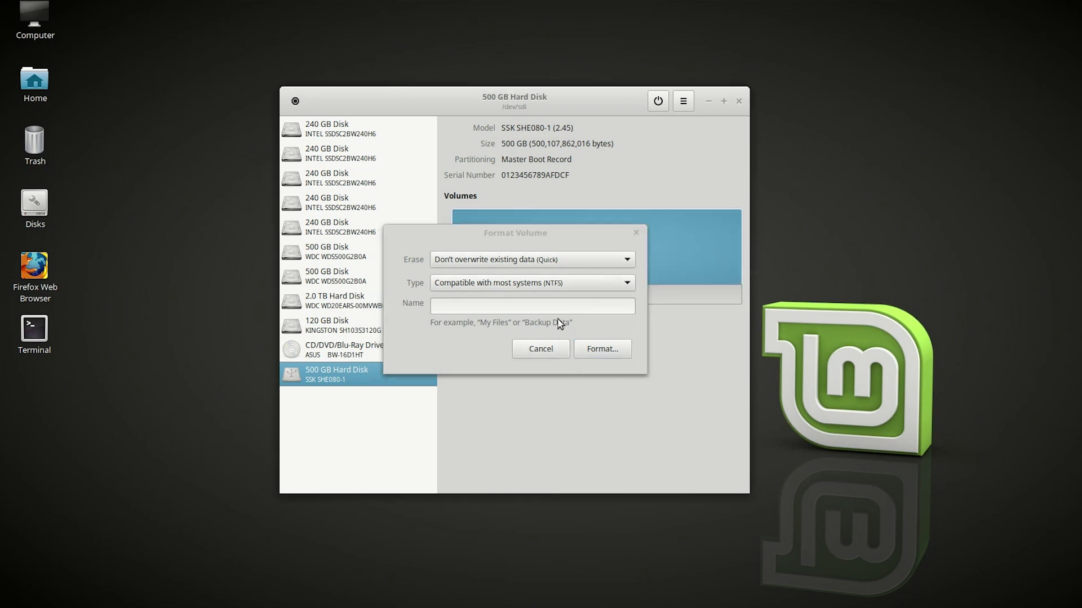
pyautogui.click(600, 284)
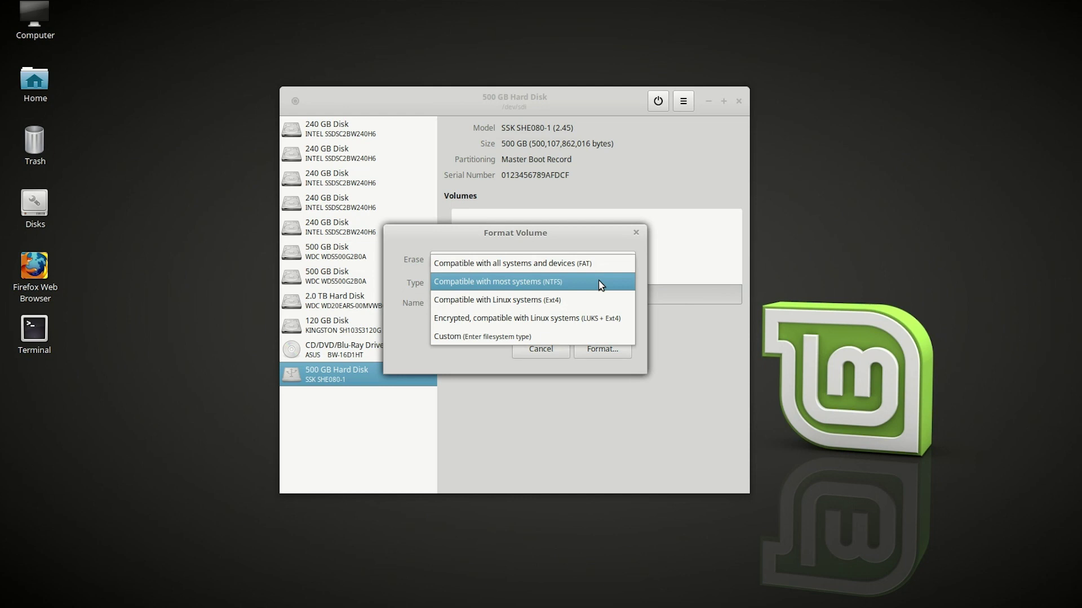
pyautogui.click(497, 336)
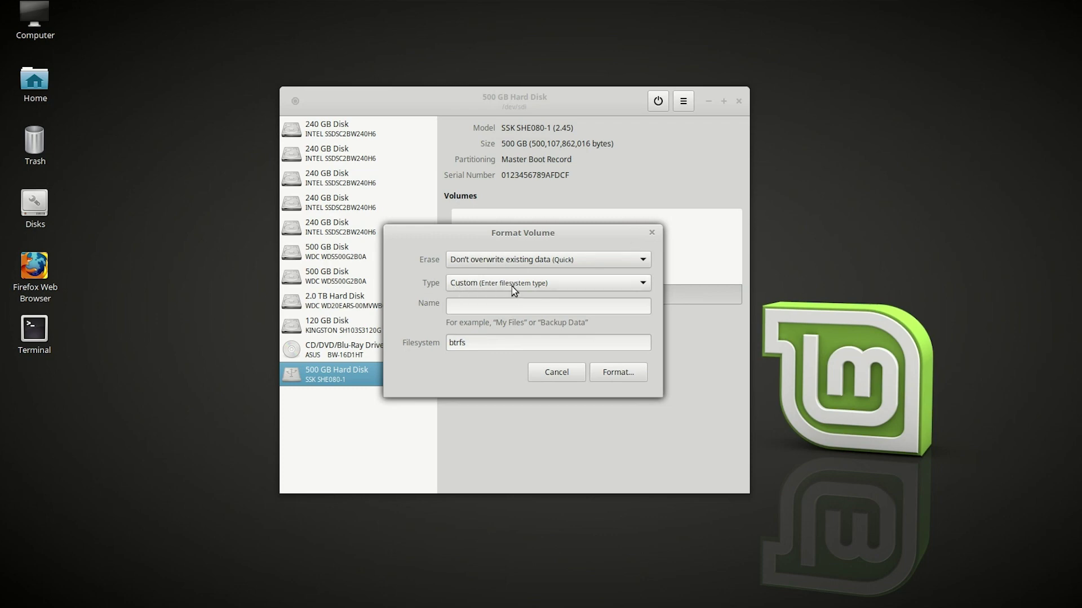
pyautogui.click(477, 307)
pyautogui.write('SSD500')
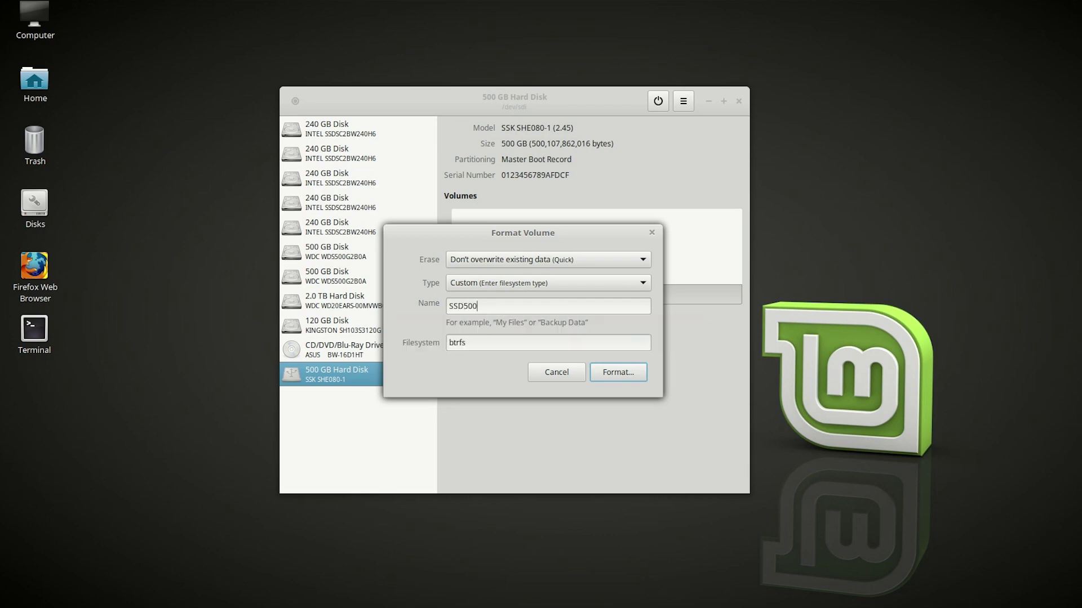
pyautogui.press('Tab')
pyautogui.write('exfat')
pyautogui.click(635, 372)
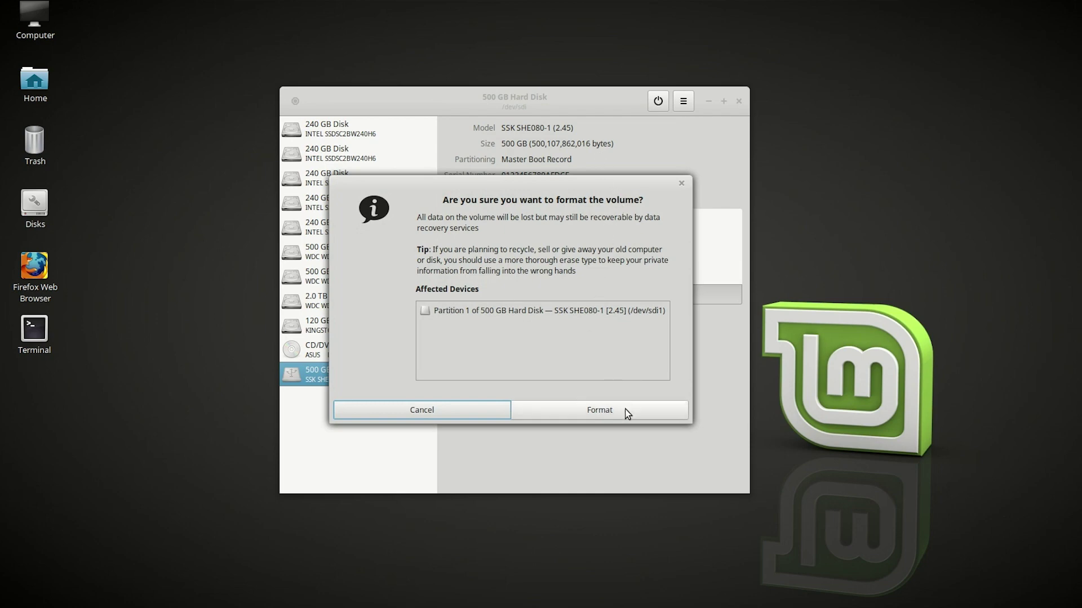
pyautogui.click(599, 410)
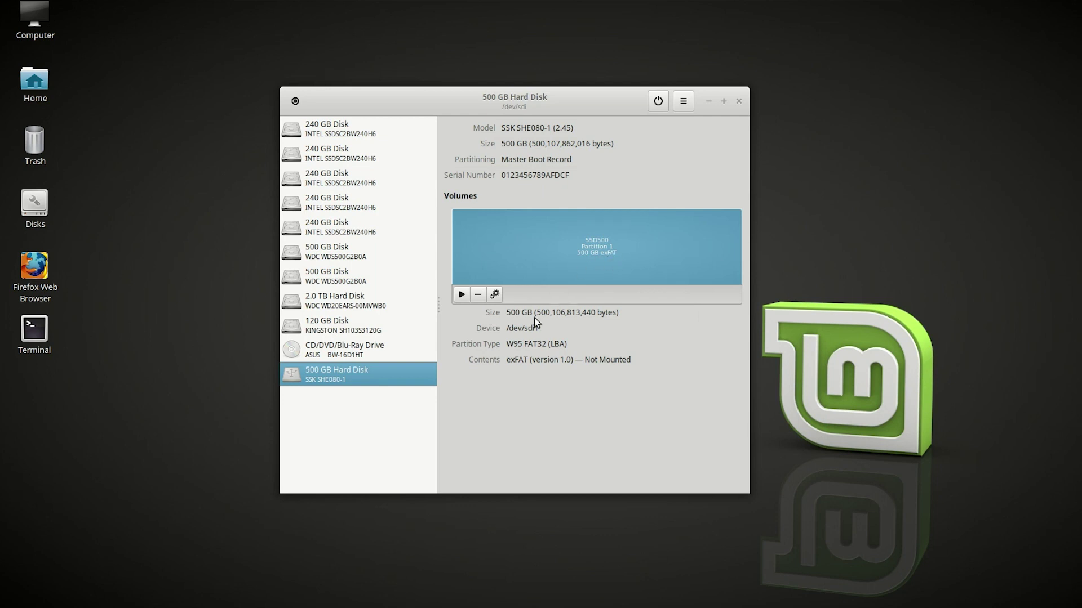
# Mount SSD500 at /media/mtb/SSD500 and open the empty drive showing 500.1 GB free.
pyautogui.moveTo(507, 360); pyautogui.dragTo(528, 362)
pyautogui.click(462, 297)
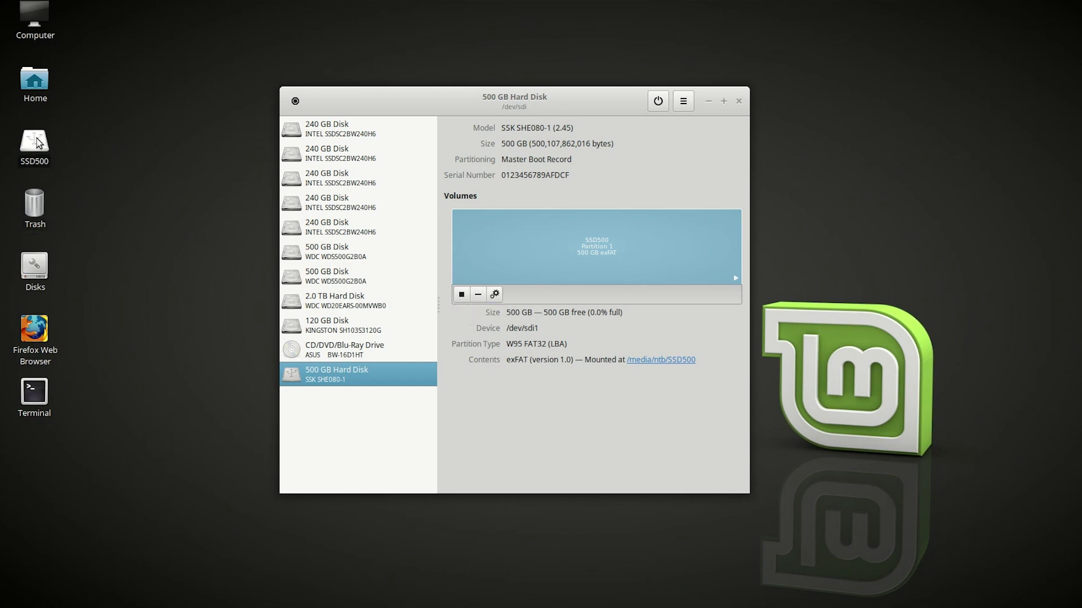
pyautogui.doubleClick(35, 144)
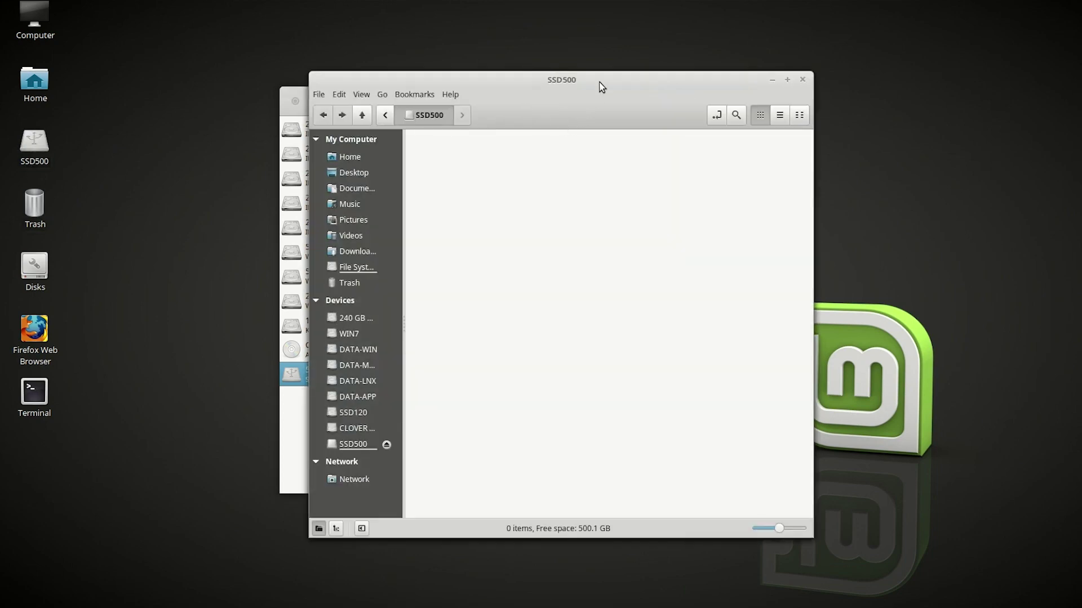
pyautogui.moveTo(601, 87); pyautogui.dragTo(958, 78)
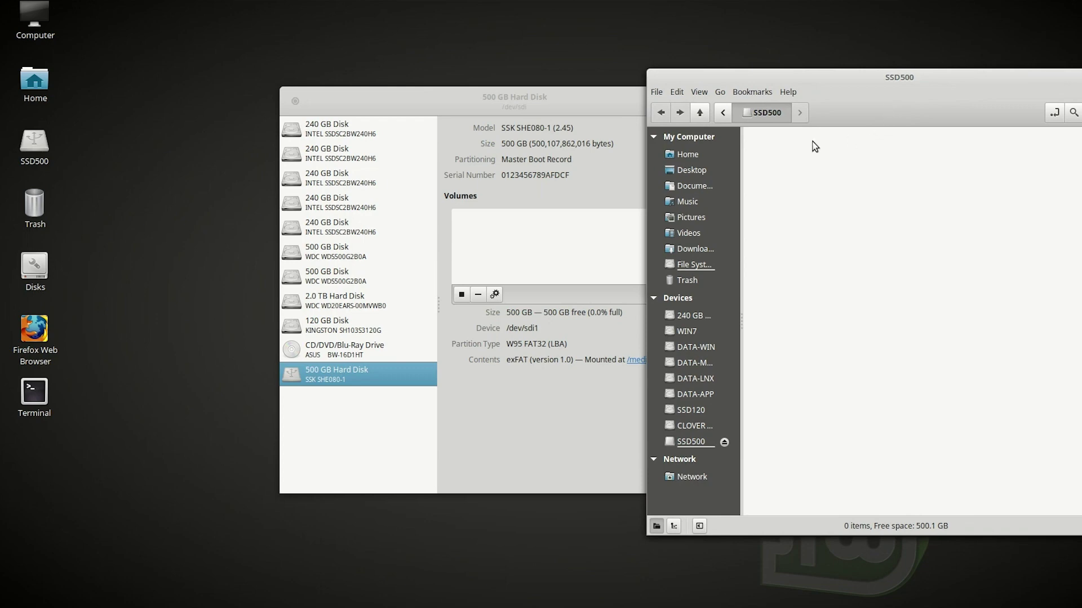
pyautogui.moveTo(602, 102); pyautogui.dragTo(482, 108)
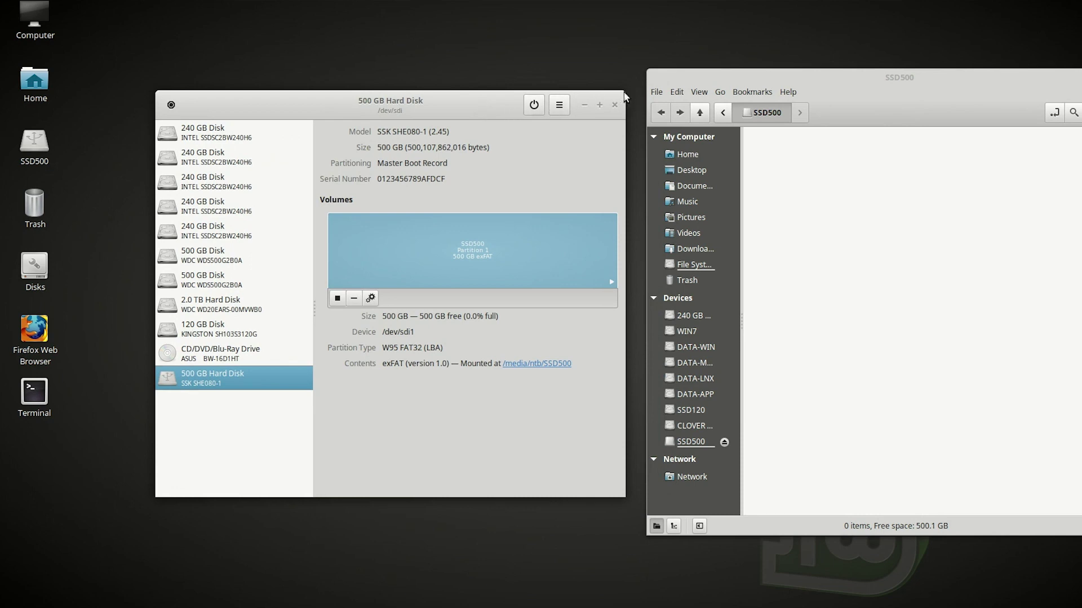
pyautogui.moveTo(779, 78); pyautogui.dragTo(716, 82)
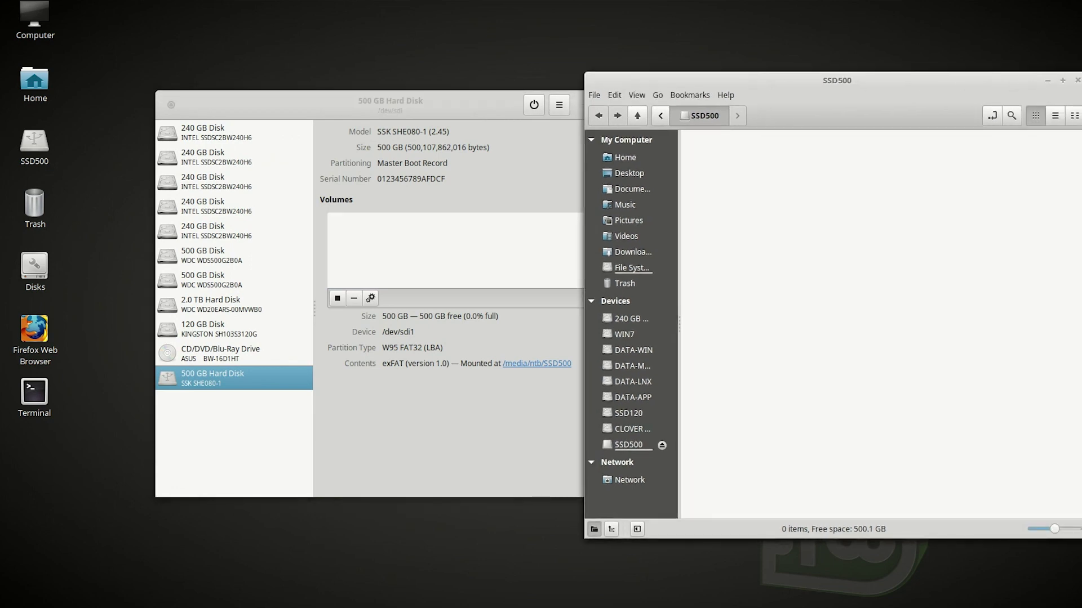
pyautogui.click(1077, 81)
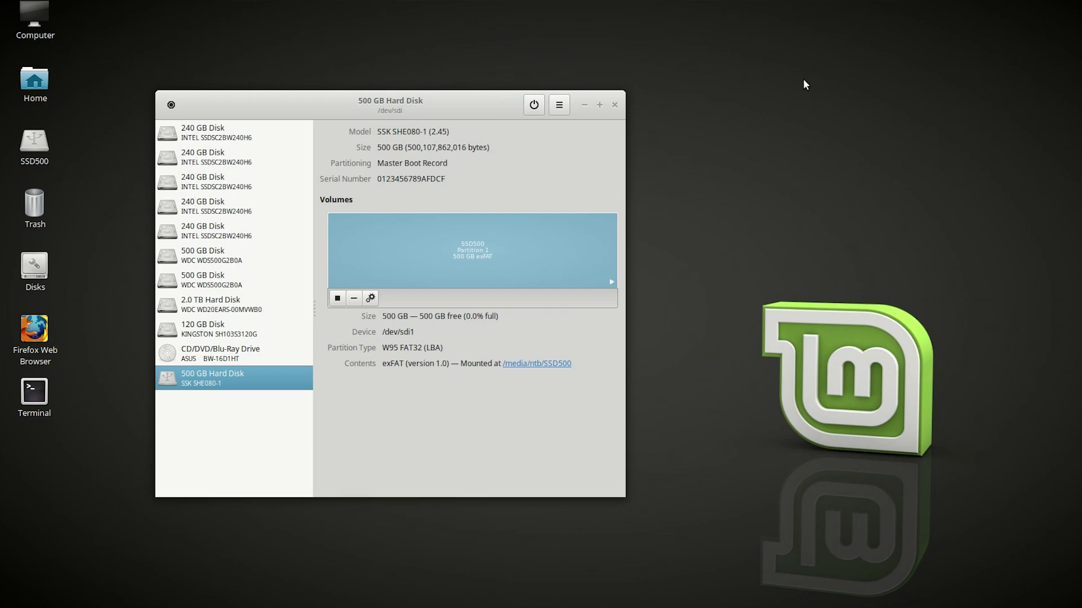
pyautogui.moveTo(471, 100); pyautogui.dragTo(584, 90)
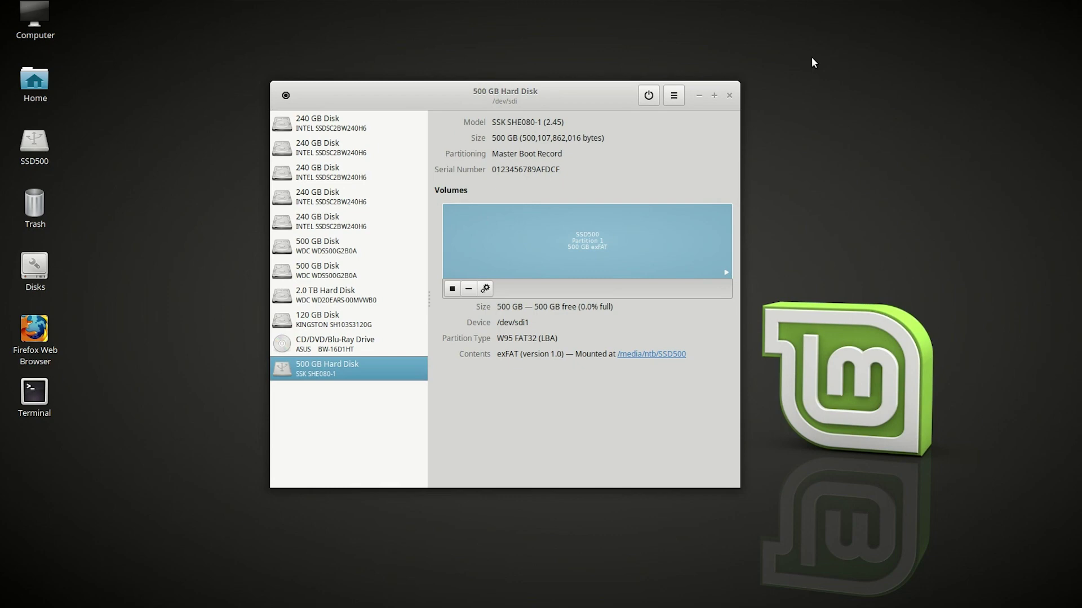